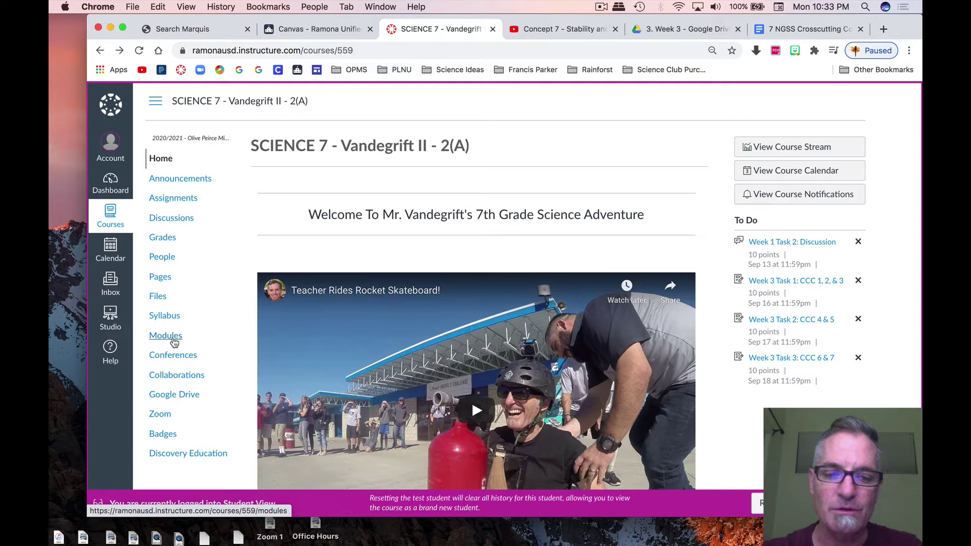
Open the course Modules and scroll down to the Week 3: 7 NGSS Crosscutting Concepts tasks
{"action": "left_click", "coordinate": [175, 340]}
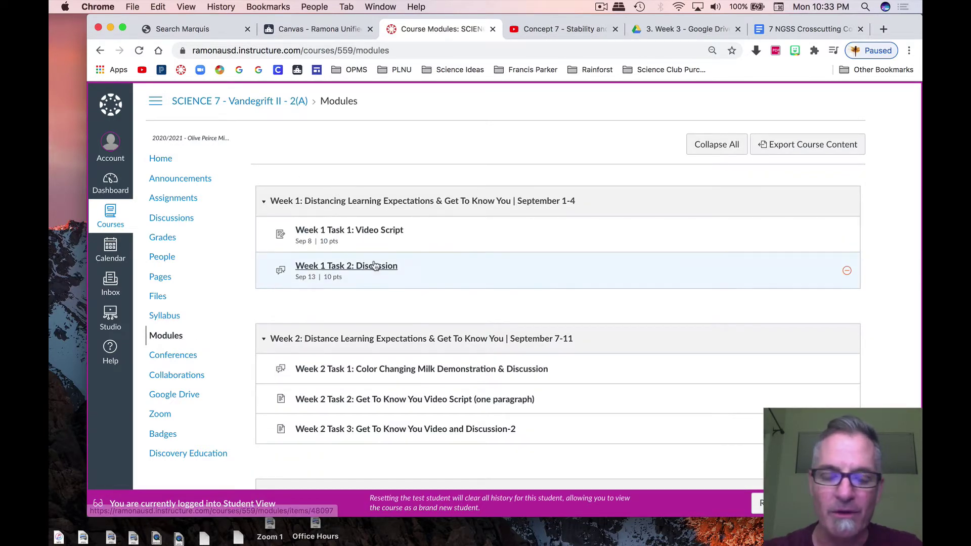
{"action": "scroll", "coordinate": [373, 266], "scroll_direction": "down", "scroll_amount": 3}
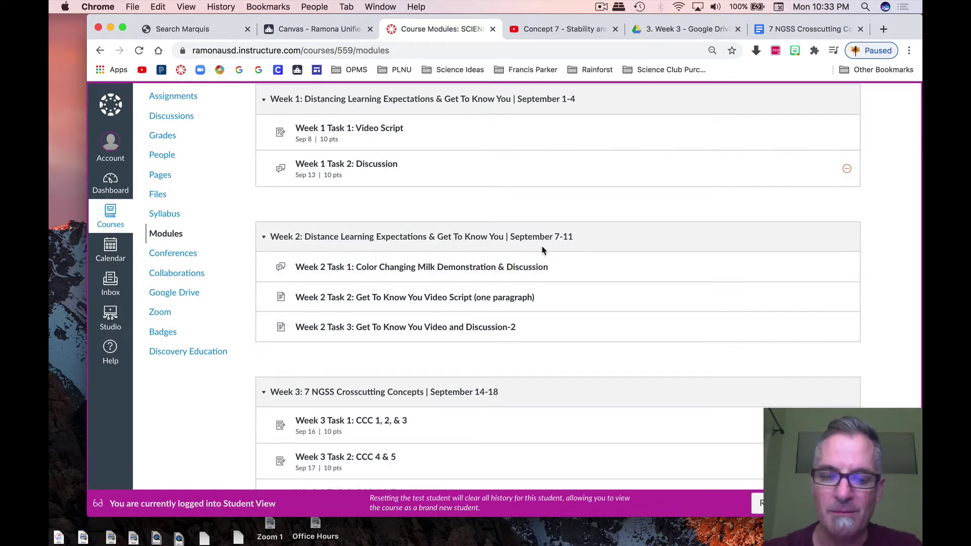
{"action": "scroll", "coordinate": [541, 249], "scroll_direction": "down", "scroll_amount": 2}
{"action": "scroll", "coordinate": [541, 250], "scroll_direction": "down", "scroll_amount": 1}
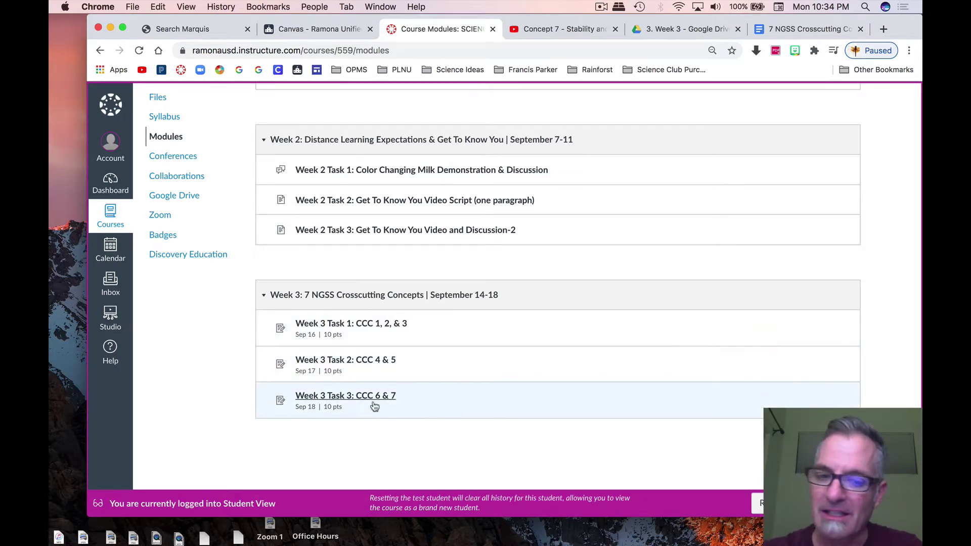
Open the Week 3 Task 1: CCC 1, 2, & 3 assignment and scroll to Video One: Patterns
{"action": "left_click", "coordinate": [358, 324]}
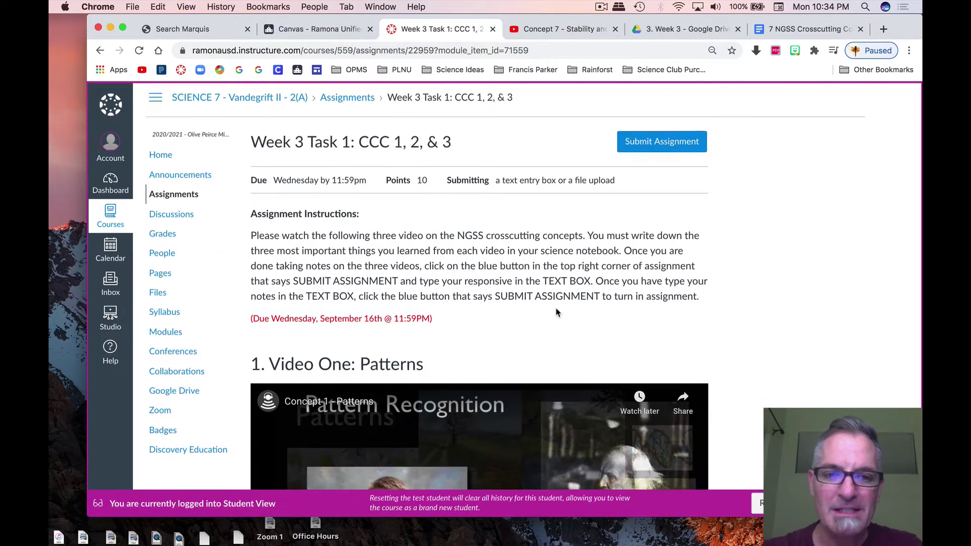
{"action": "scroll", "coordinate": [558, 314], "scroll_direction": "down", "scroll_amount": 1}
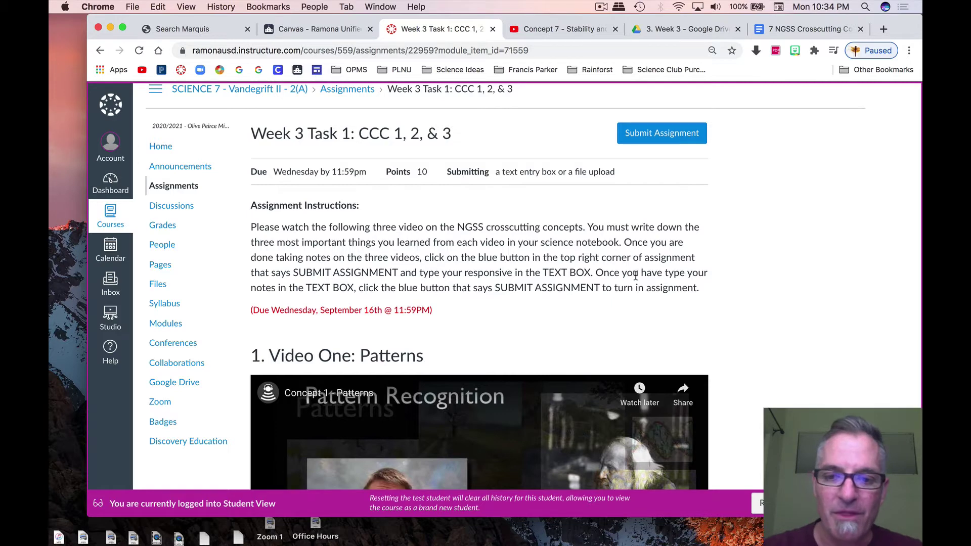
{"action": "scroll", "coordinate": [635, 276], "scroll_direction": "down", "scroll_amount": 3}
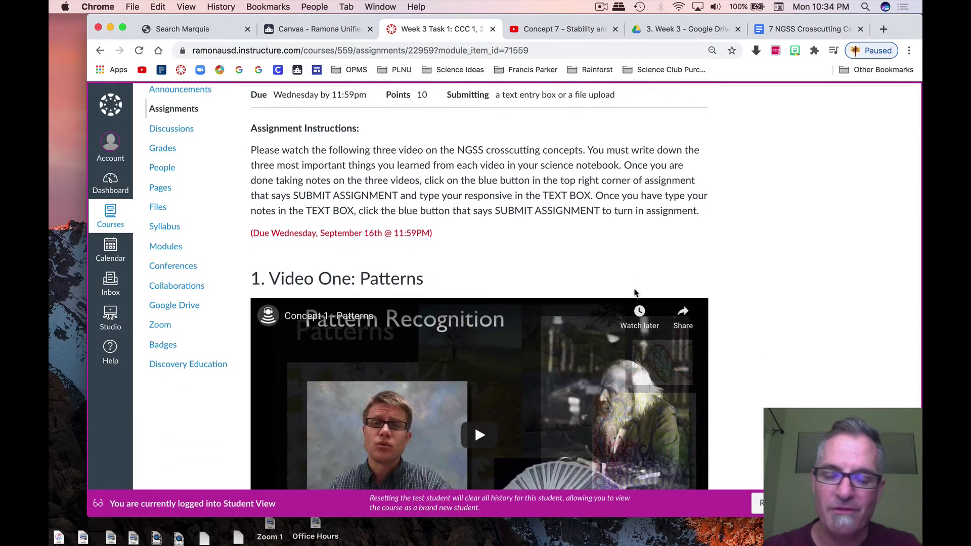
Play the Patterns video, skip ahead past the ad, pause at 0:57, then switch to Keynote
{"action": "scroll", "coordinate": [635, 292], "scroll_direction": "down", "scroll_amount": 4}
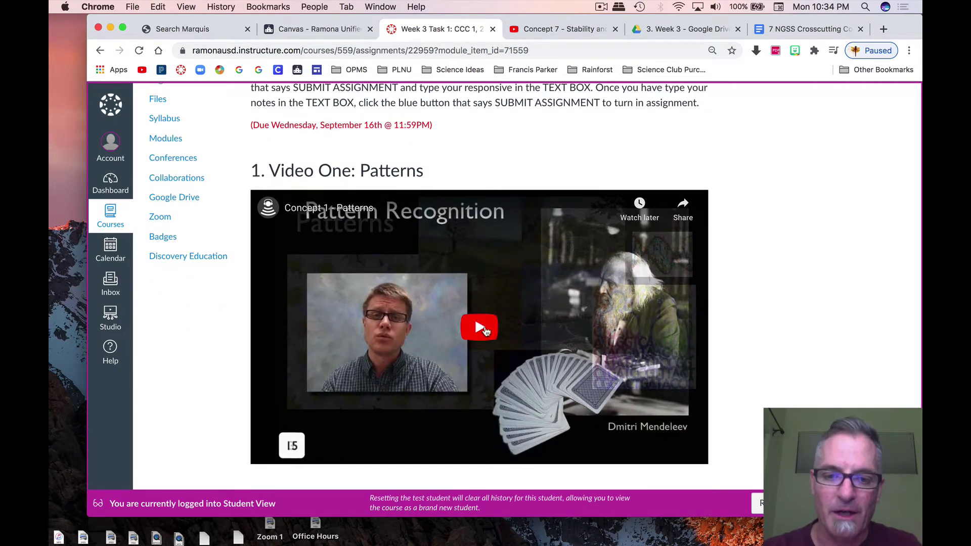
{"action": "left_click", "coordinate": [485, 332]}
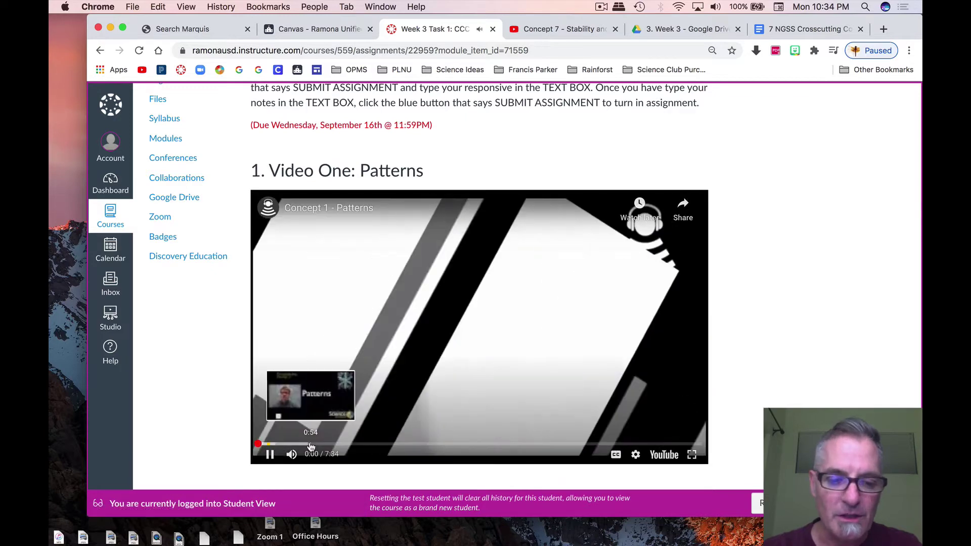
{"action": "left_click", "coordinate": [309, 444]}
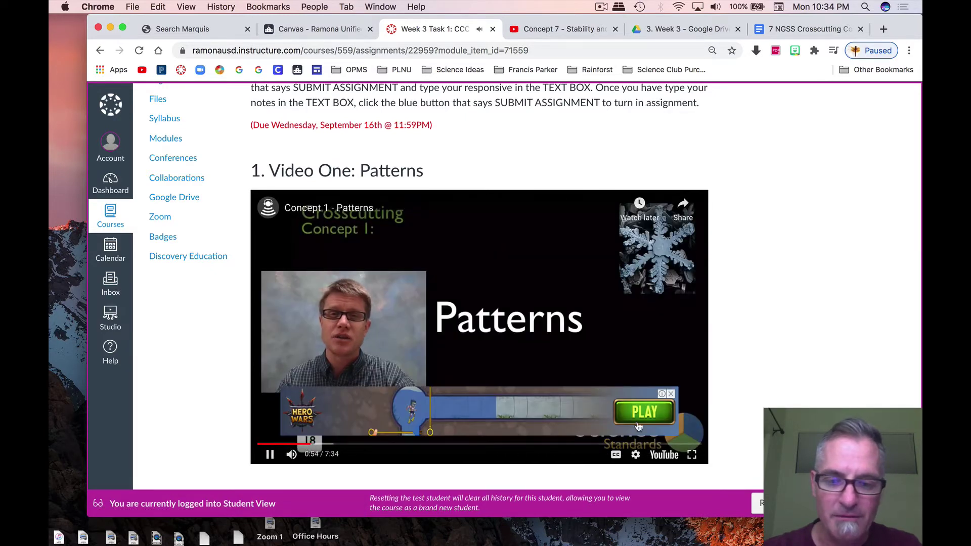
{"action": "left_click", "coordinate": [670, 395]}
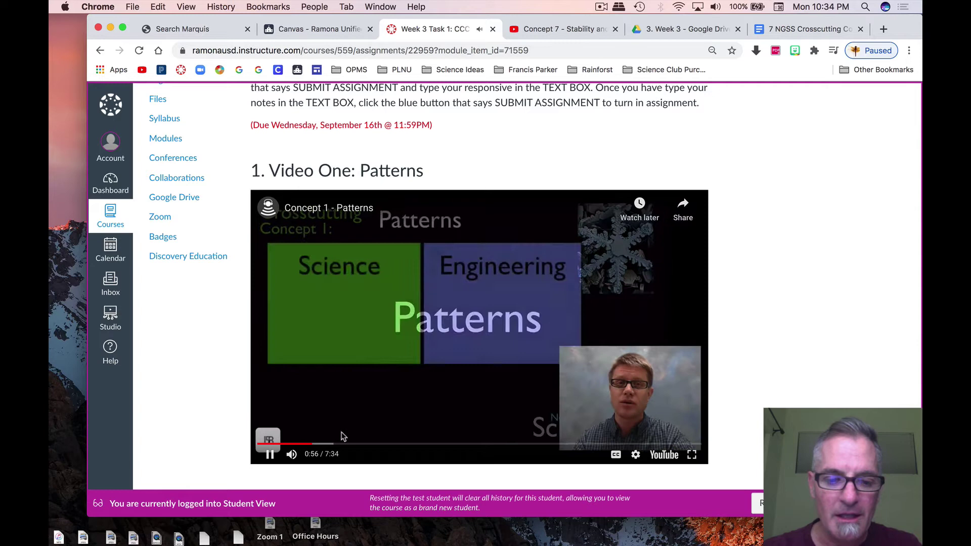
{"action": "left_click", "coordinate": [269, 454]}
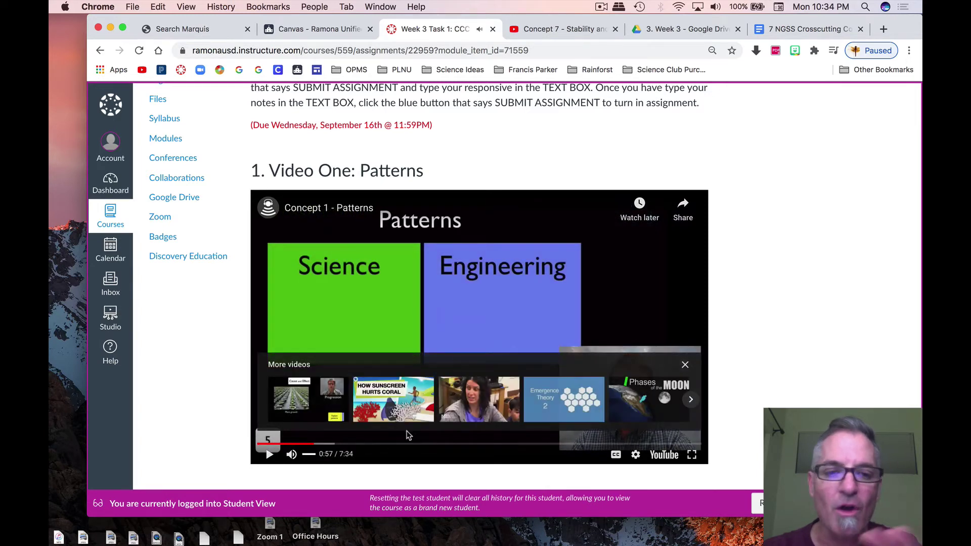
{"action": "scroll", "coordinate": [419, 434], "scroll_direction": "up", "scroll_amount": 1}
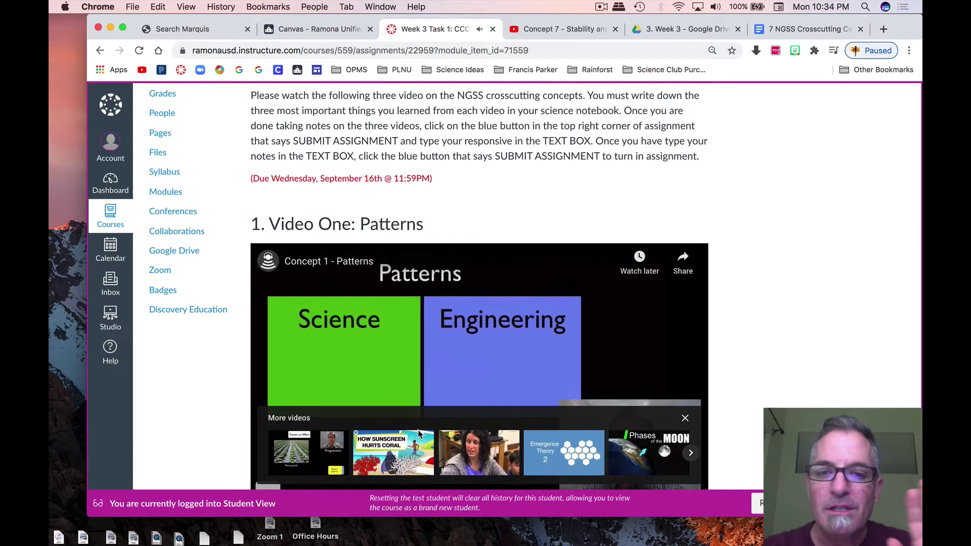
{"action": "key", "text": "ctrl+Left"}
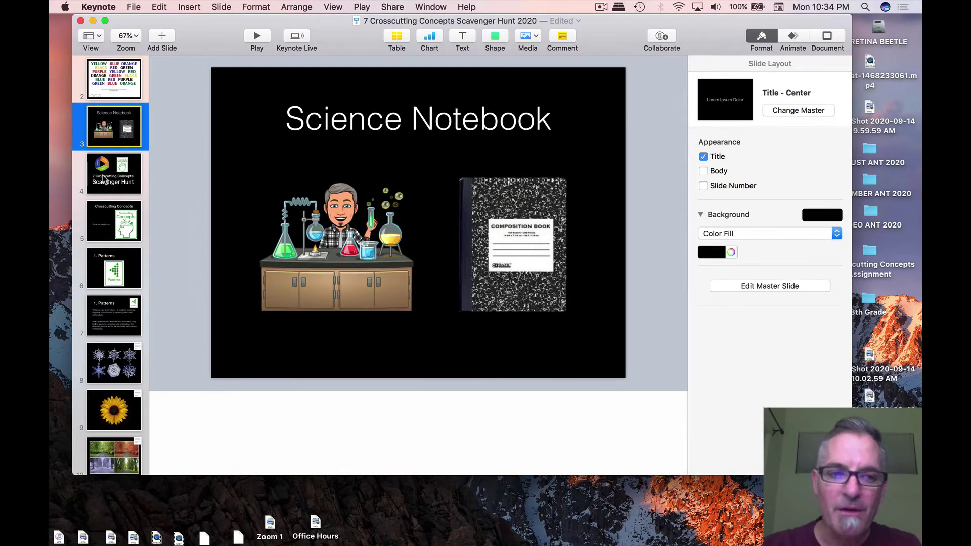
Review the deck's Scavenger Hunt title, Crosscutting Concepts, and Patterns slides
{"action": "left_click", "coordinate": [108, 179]}
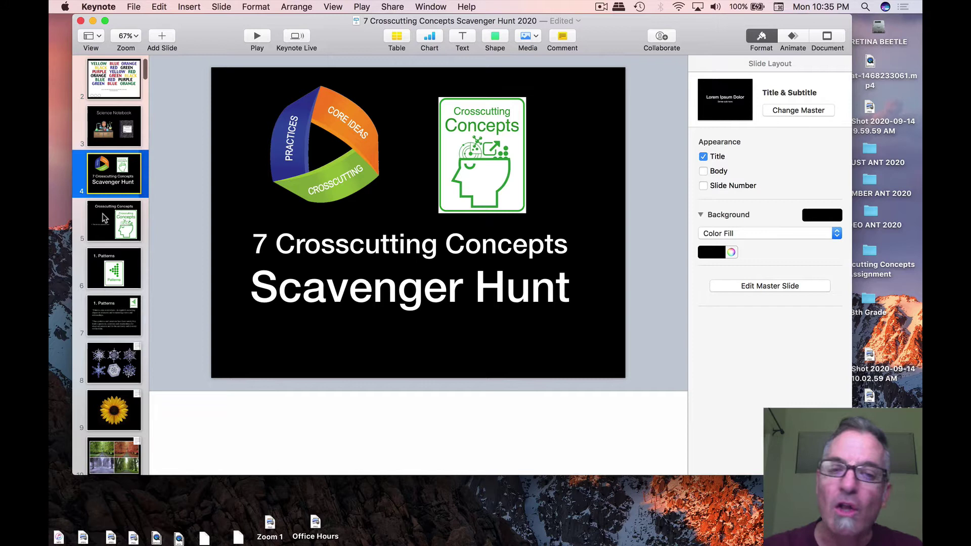
{"action": "left_click", "coordinate": [107, 220]}
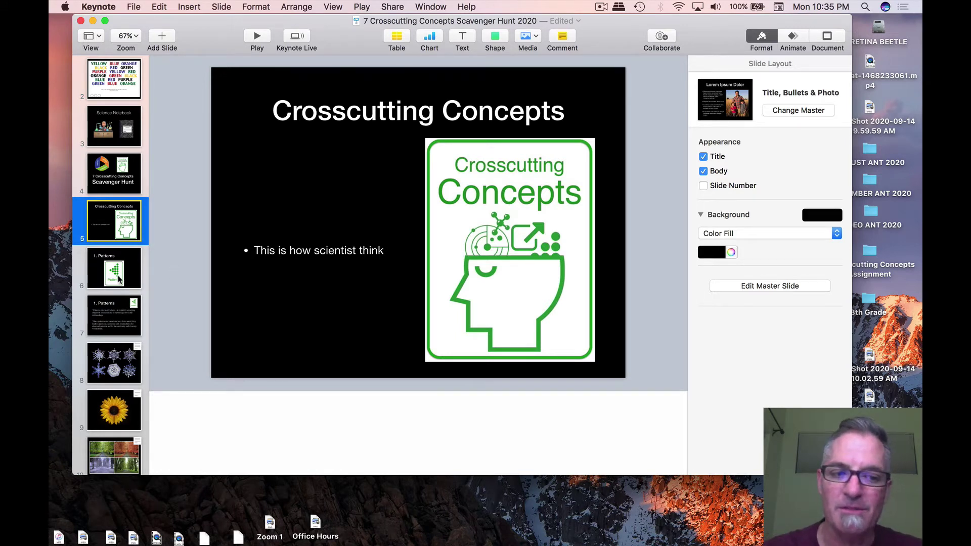
{"action": "left_click", "coordinate": [120, 279]}
{"action": "key", "text": "Down"}
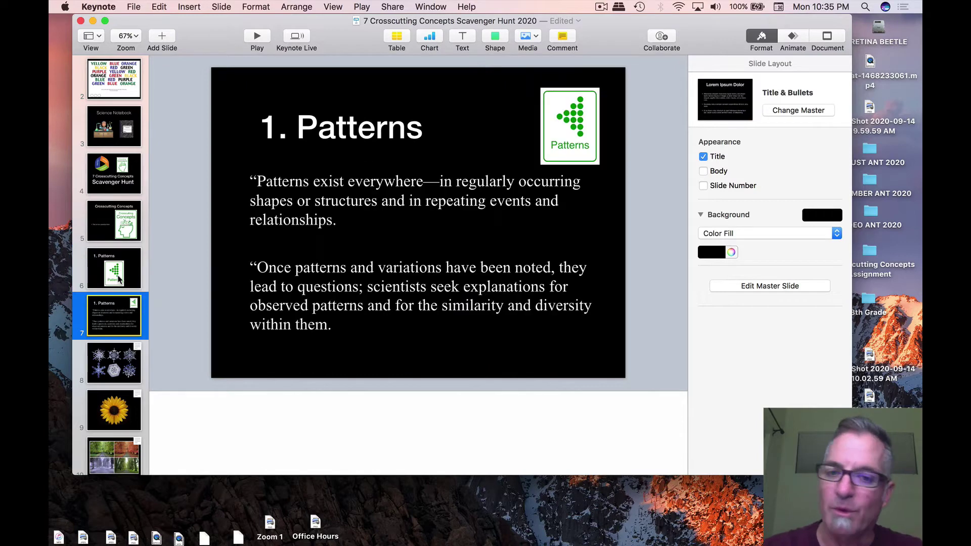
{"action": "key", "text": "Down"}
{"action": "key", "text": "Down"}
{"action": "key", "text": "Down"}
{"action": "key", "text": "Down"}
{"action": "key", "text": "Down"}
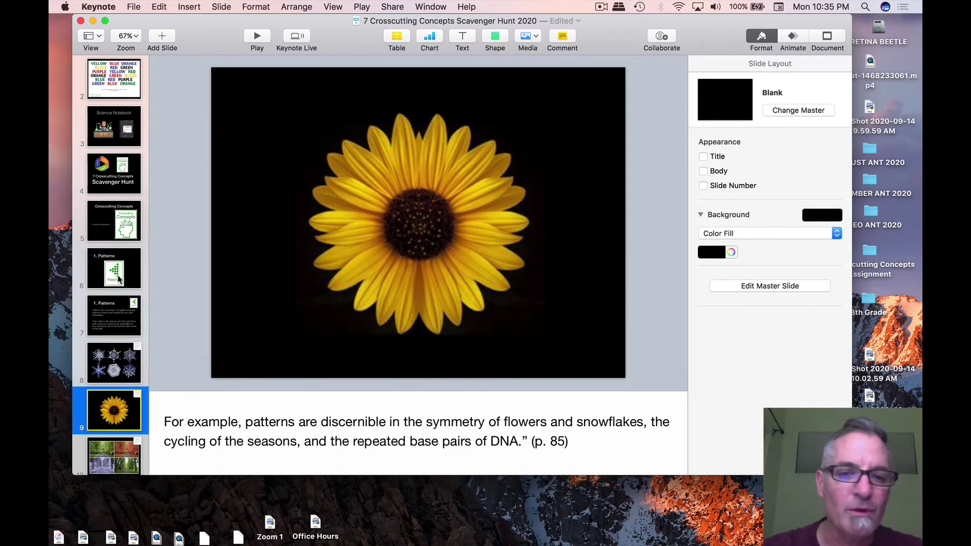
{"action": "key", "text": "Down"}
{"action": "key", "text": "Down"}
{"action": "key", "text": "Down"}
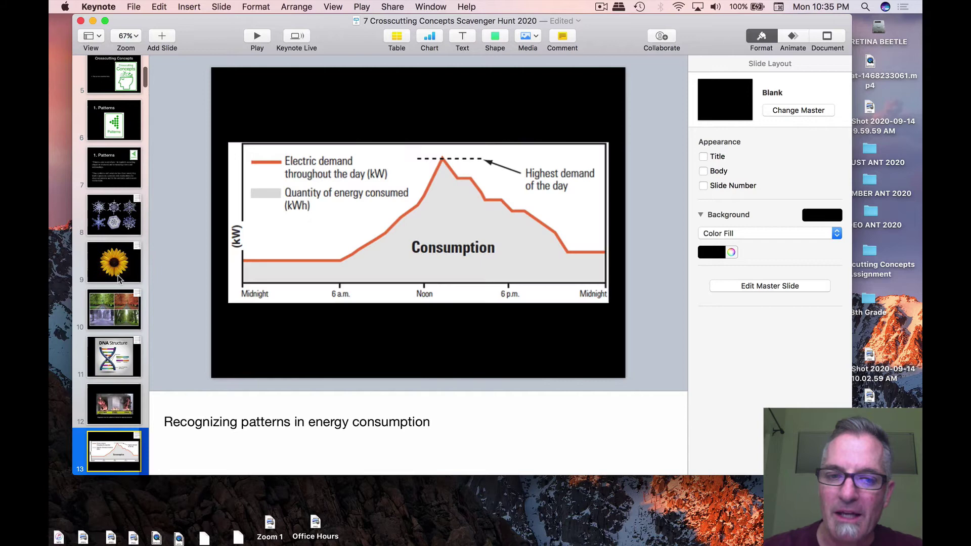
{"action": "key", "text": "Down"}
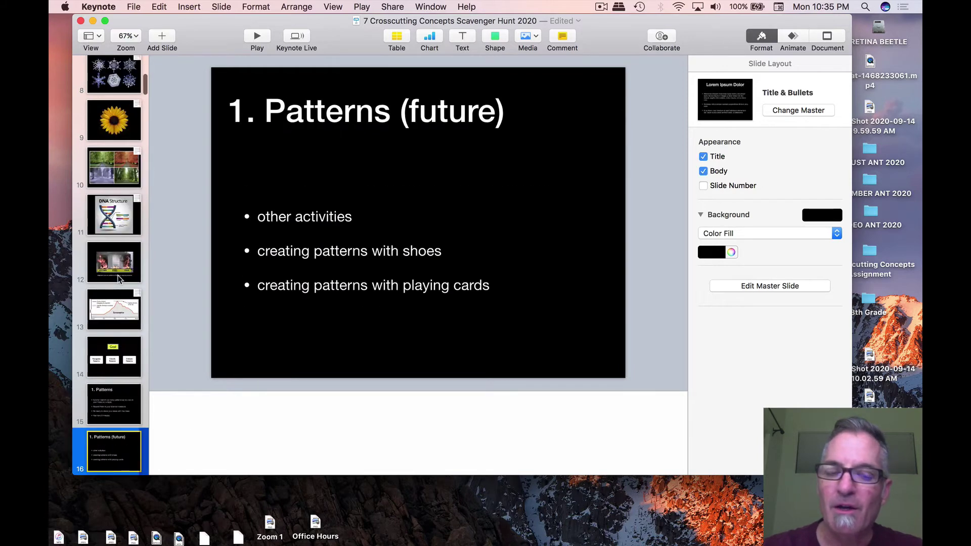
Page through the Cause and Effect slides to slide 23 and return to Canvas
{"action": "key", "text": "Down"}
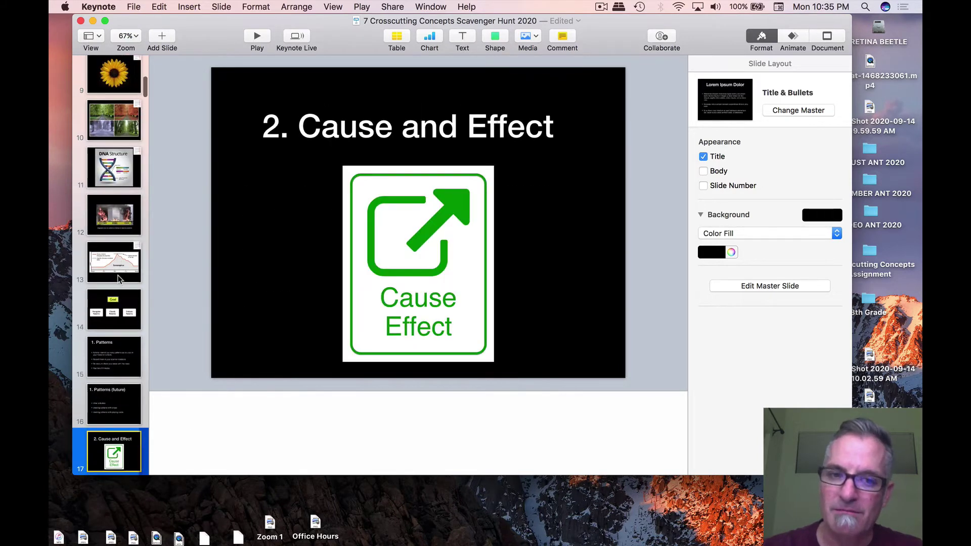
{"action": "key", "text": "Down"}
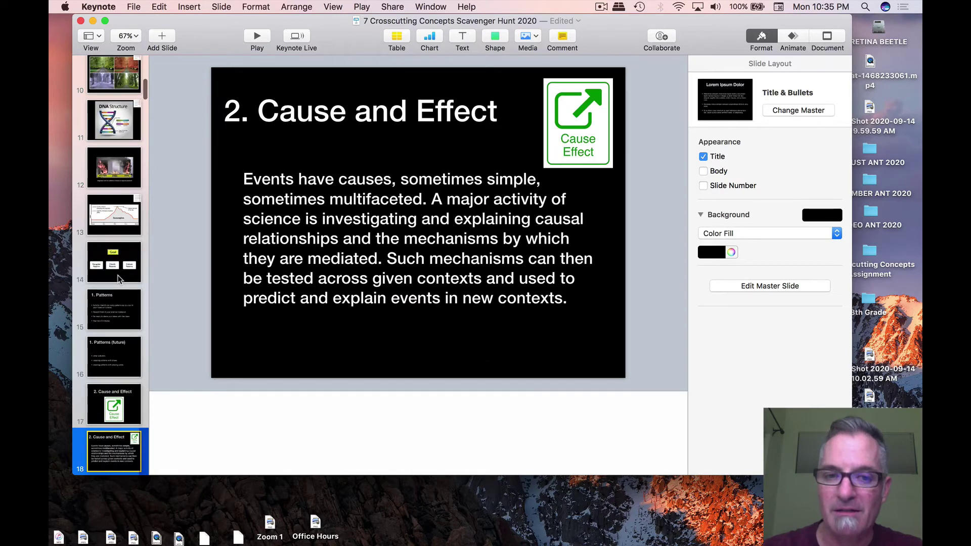
{"action": "key", "text": "Down"}
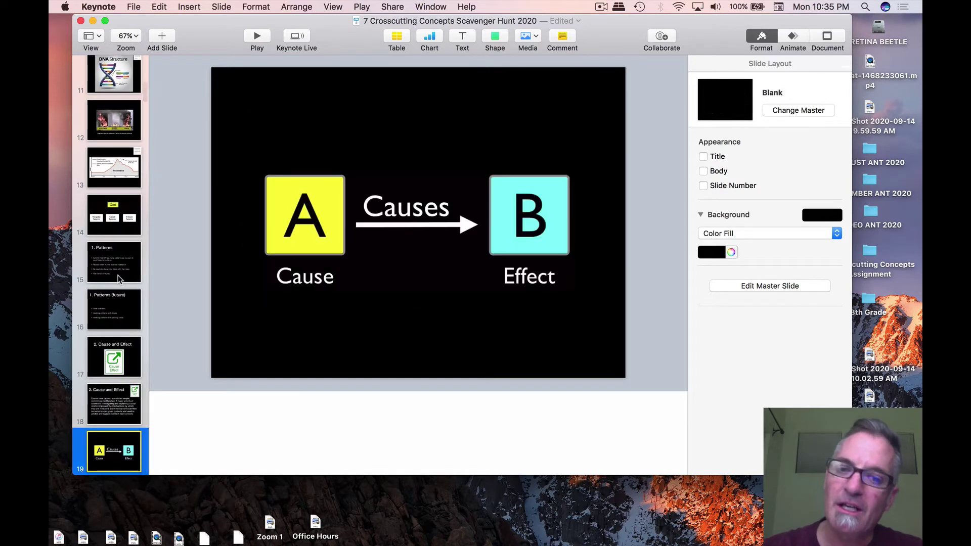
{"action": "key", "text": "Down"}
{"action": "key", "text": "Down"}
{"action": "key", "text": "Down"}
{"action": "key", "text": "Down"}
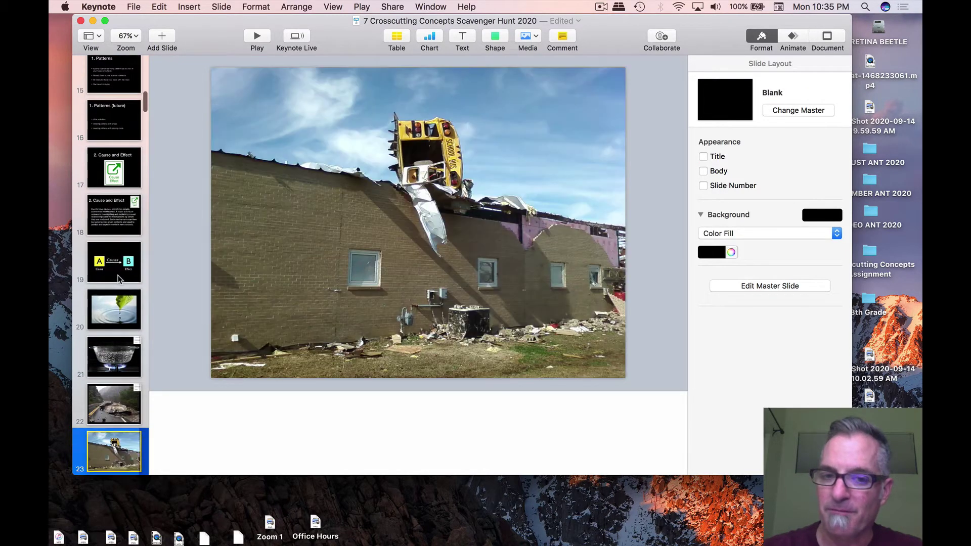
{"action": "key", "text": "ctrl+Right"}
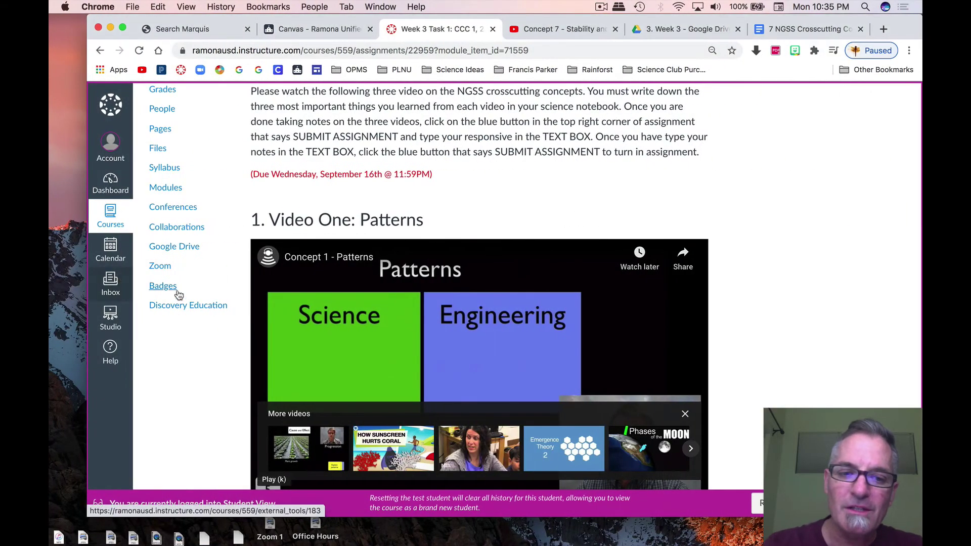
Close the More videos strip over the paused Patterns video and scroll to Video Two: Cause and Effect
{"action": "scroll", "coordinate": [405, 243], "scroll_direction": "down", "scroll_amount": 5}
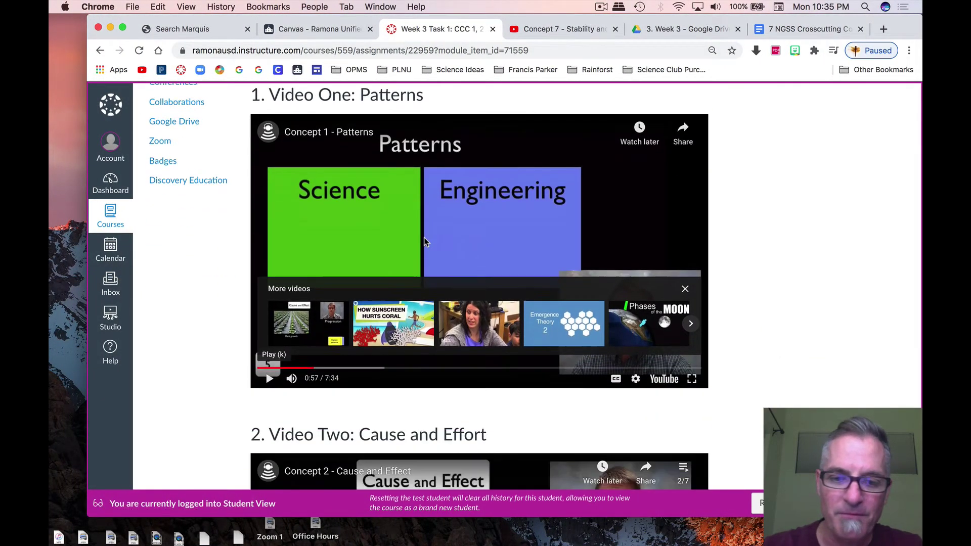
{"action": "left_click", "coordinate": [685, 287]}
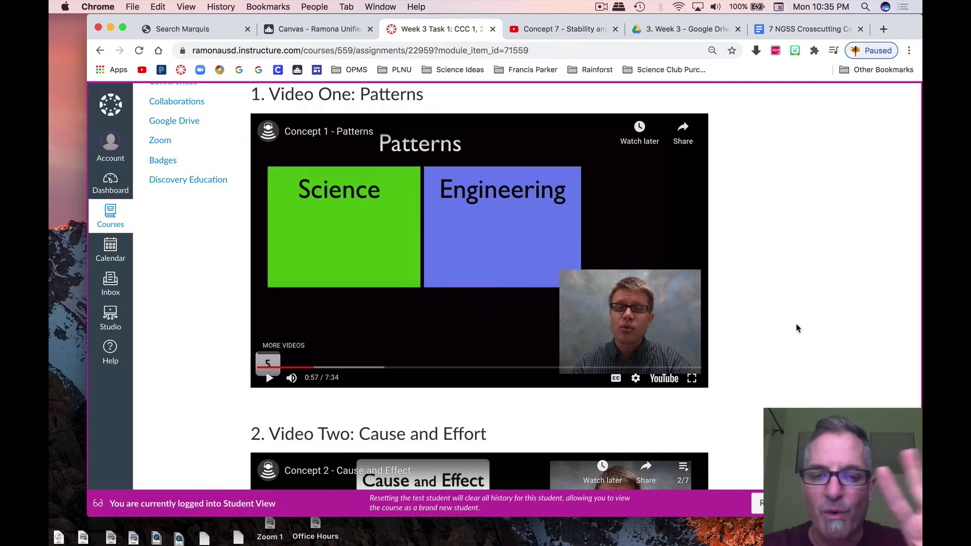
{"action": "scroll", "coordinate": [797, 329], "scroll_direction": "down", "scroll_amount": 10}
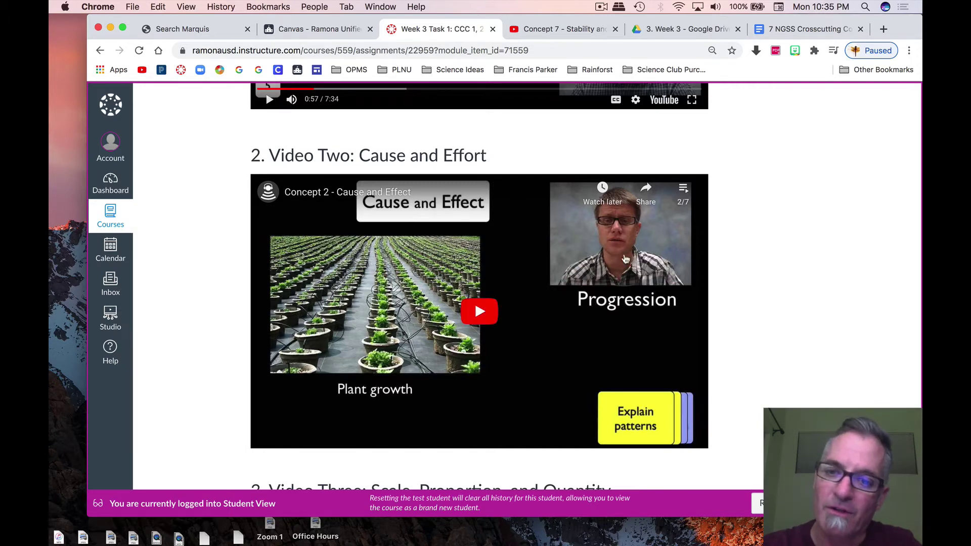
{"action": "scroll", "coordinate": [735, 289], "scroll_direction": "down", "scroll_amount": 3}
{"action": "scroll", "coordinate": [737, 289], "scroll_direction": "down", "scroll_amount": 4}
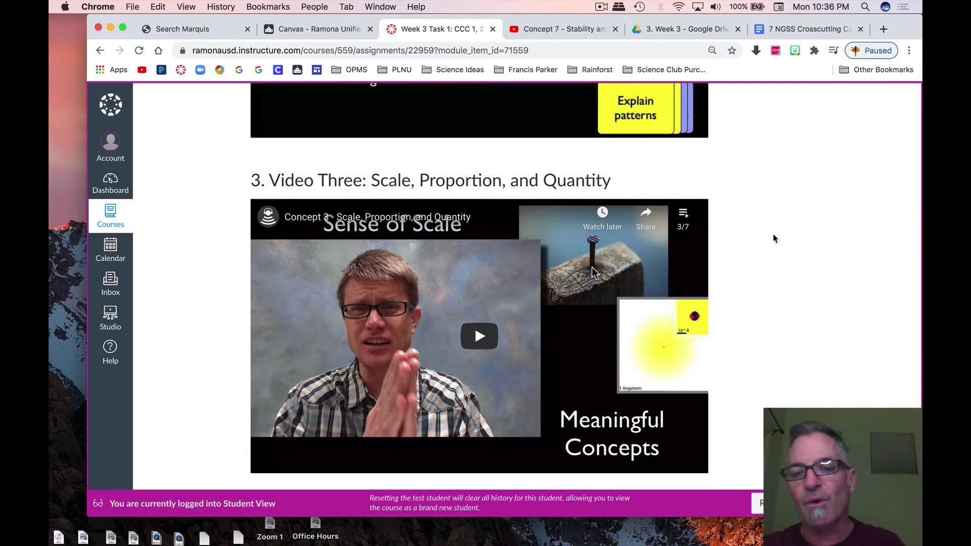
{"action": "scroll", "coordinate": [773, 239], "scroll_direction": "up", "scroll_amount": 10}
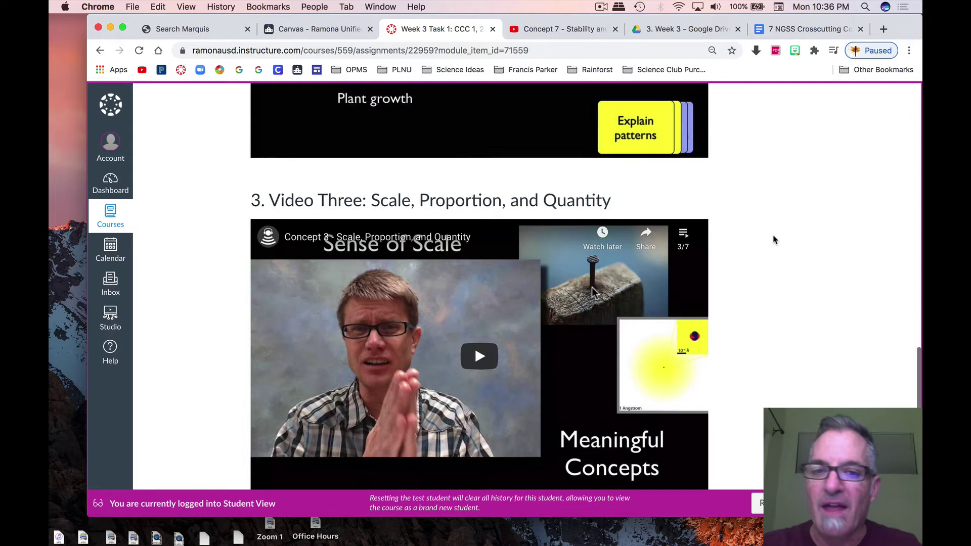
{"action": "scroll", "coordinate": [774, 239], "scroll_direction": "down", "scroll_amount": 10}
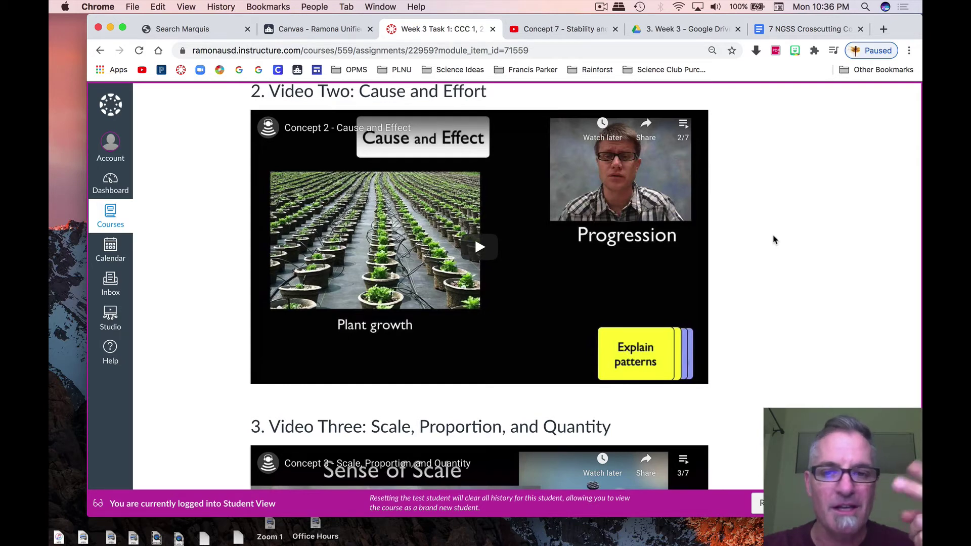
{"action": "scroll", "coordinate": [773, 240], "scroll_direction": "up", "scroll_amount": 10}
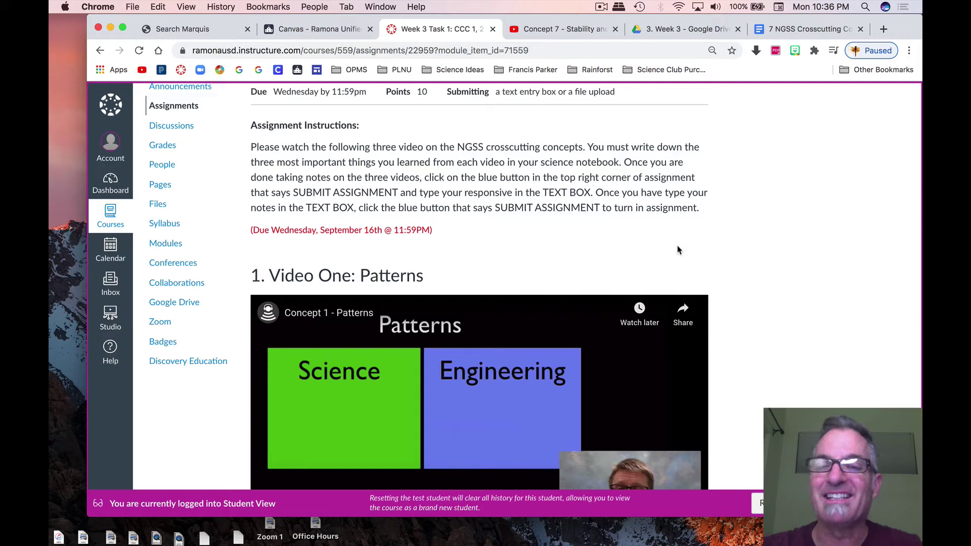
{"action": "scroll", "coordinate": [730, 255], "scroll_direction": "down", "scroll_amount": 3}
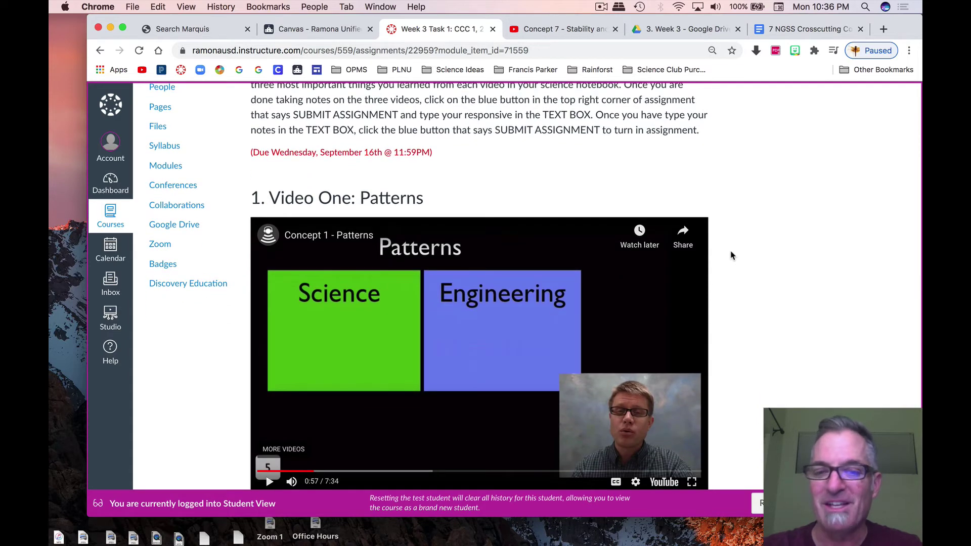
{"action": "scroll", "coordinate": [731, 255], "scroll_direction": "down", "scroll_amount": 5}
{"action": "scroll", "coordinate": [731, 255], "scroll_direction": "up", "scroll_amount": 4}
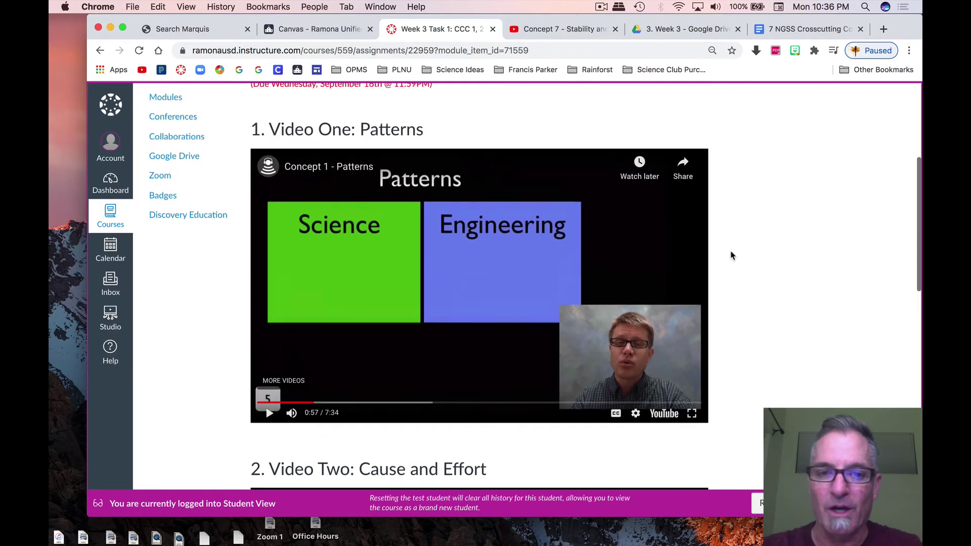
{"action": "scroll", "coordinate": [731, 256], "scroll_direction": "up", "scroll_amount": 1}
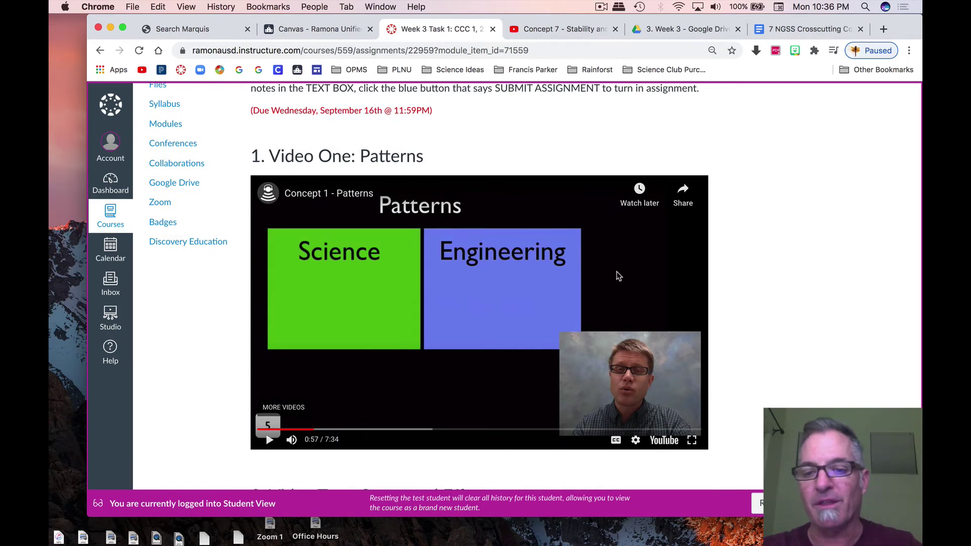
{"action": "scroll", "coordinate": [618, 275], "scroll_direction": "down", "scroll_amount": 10}
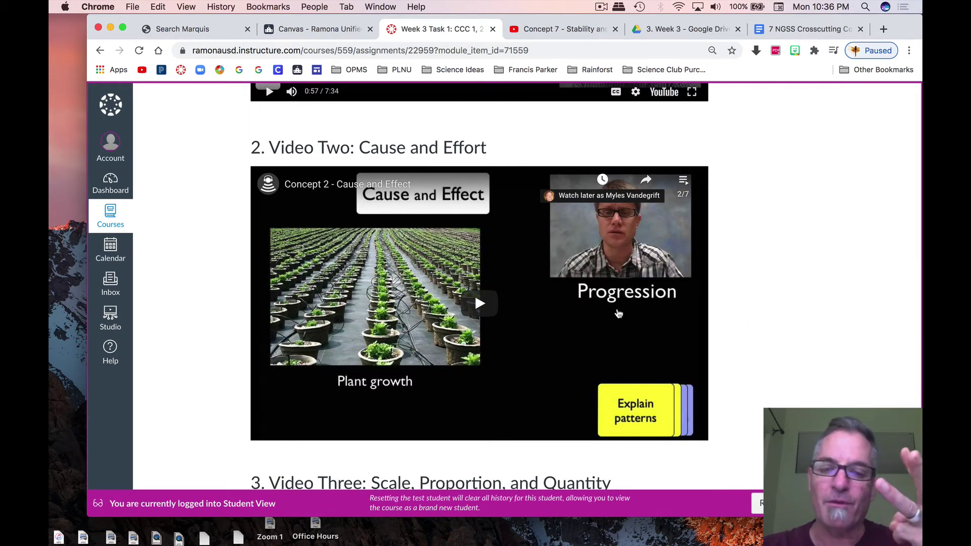
{"action": "scroll", "coordinate": [618, 314], "scroll_direction": "down", "scroll_amount": 4}
{"action": "scroll", "coordinate": [614, 314], "scroll_direction": "down", "scroll_amount": 3}
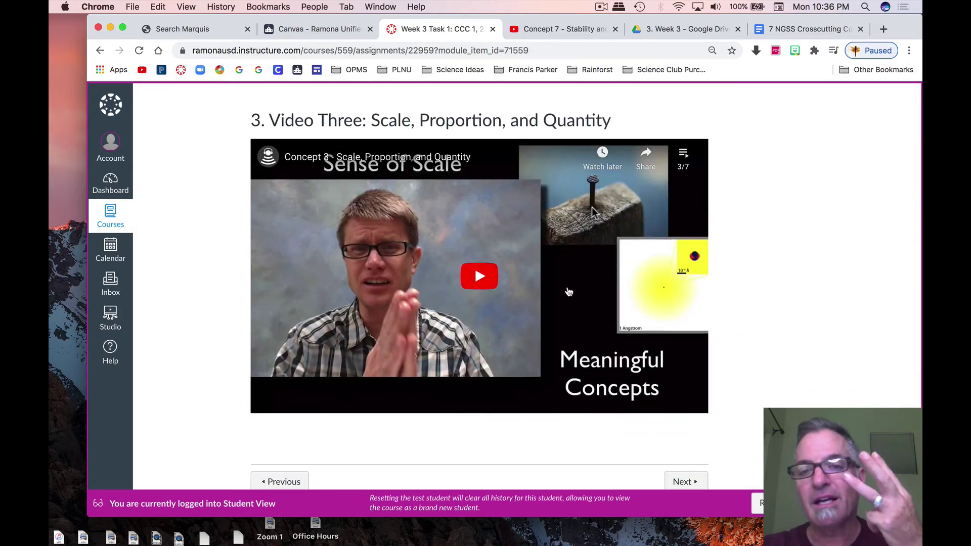
{"action": "scroll", "coordinate": [735, 314], "scroll_direction": "up", "scroll_amount": 15}
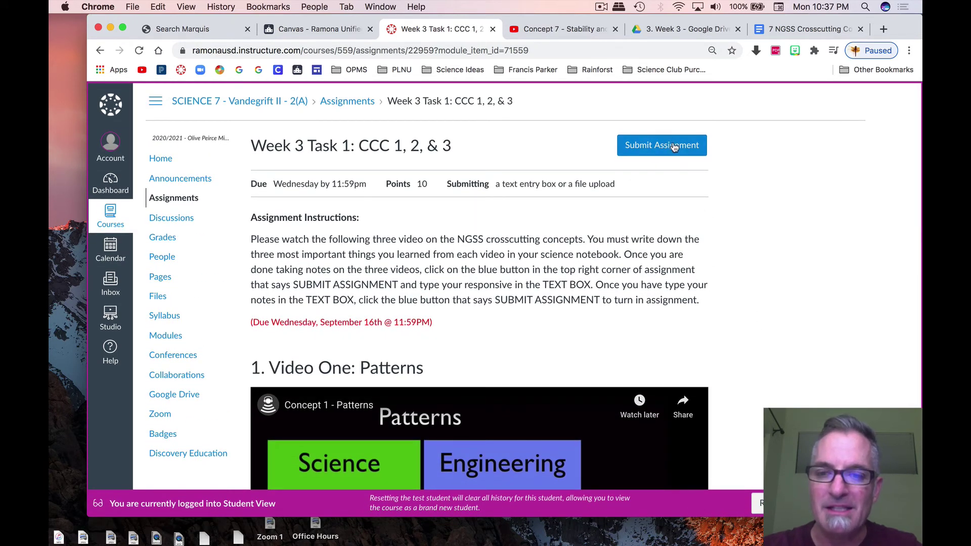
Start a Text Entry submission for Week 3 Task 1 with the cursor in the empty editor
{"action": "left_click", "coordinate": [674, 148]}
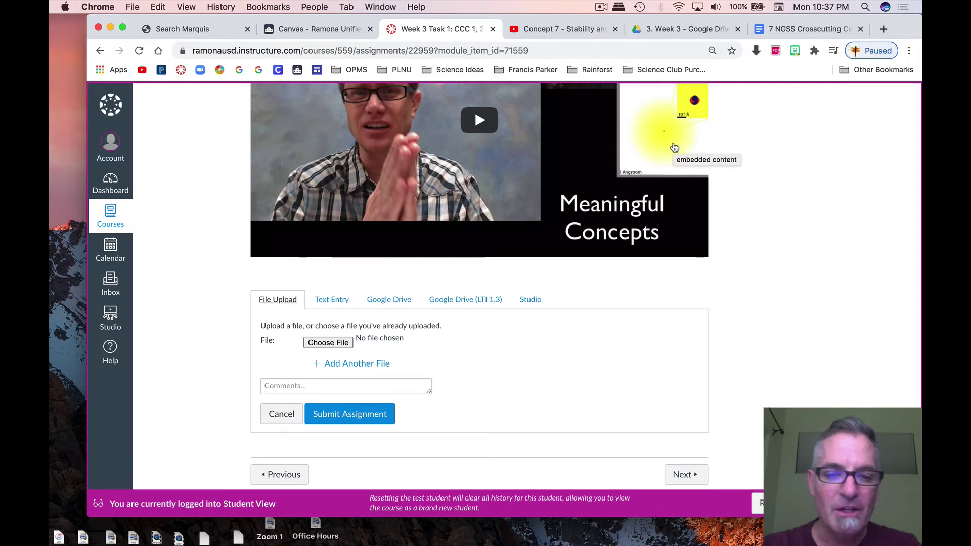
{"action": "left_click", "coordinate": [346, 301]}
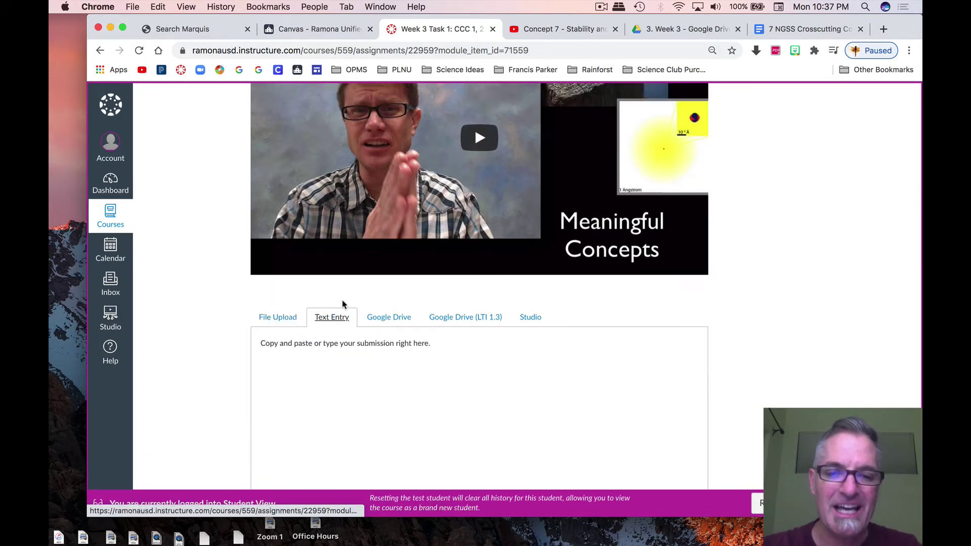
{"action": "scroll", "coordinate": [342, 304], "scroll_direction": "down", "scroll_amount": 2}
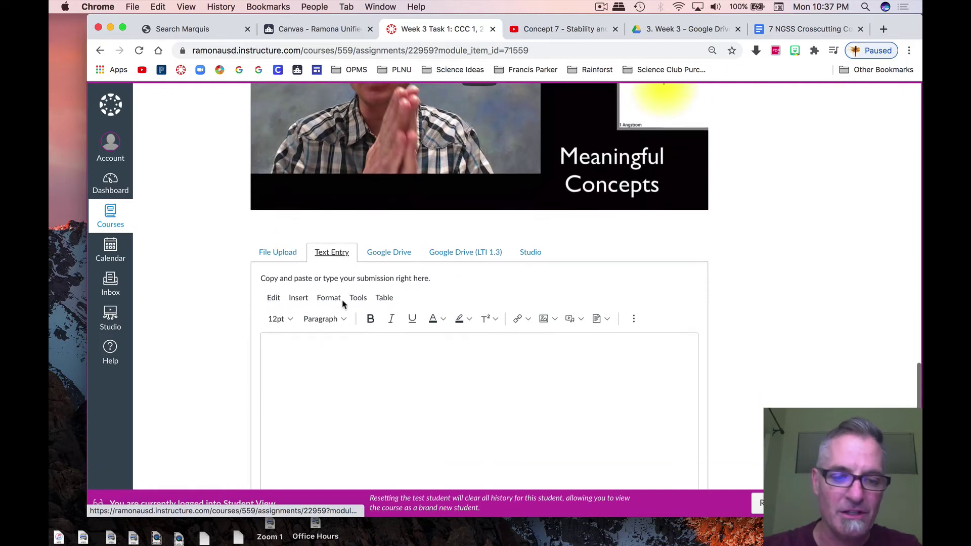
{"action": "left_click", "coordinate": [338, 344]}
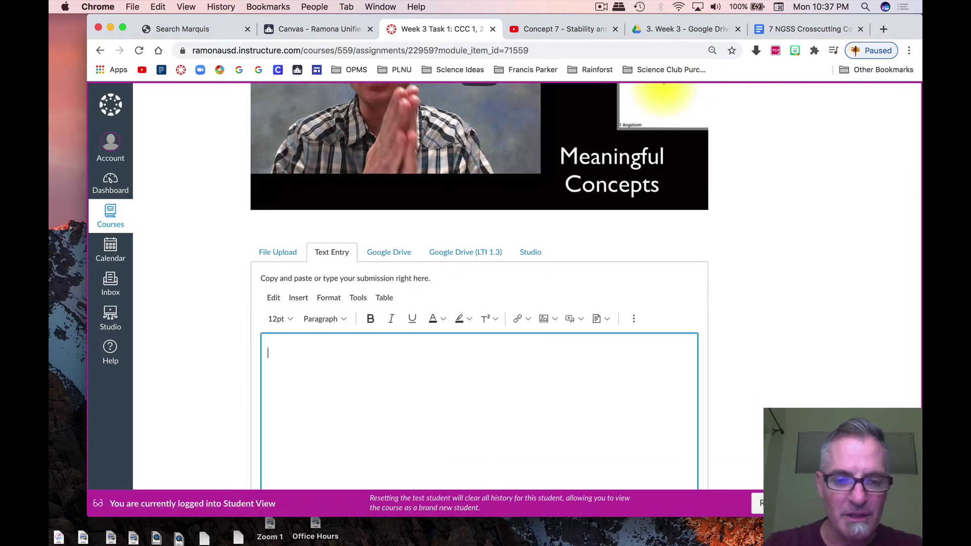
Type the note '1. Patterns: I discovered that patterns are found everywhere in nature.'
{"action": "type", "text": "1. Patterns:"}
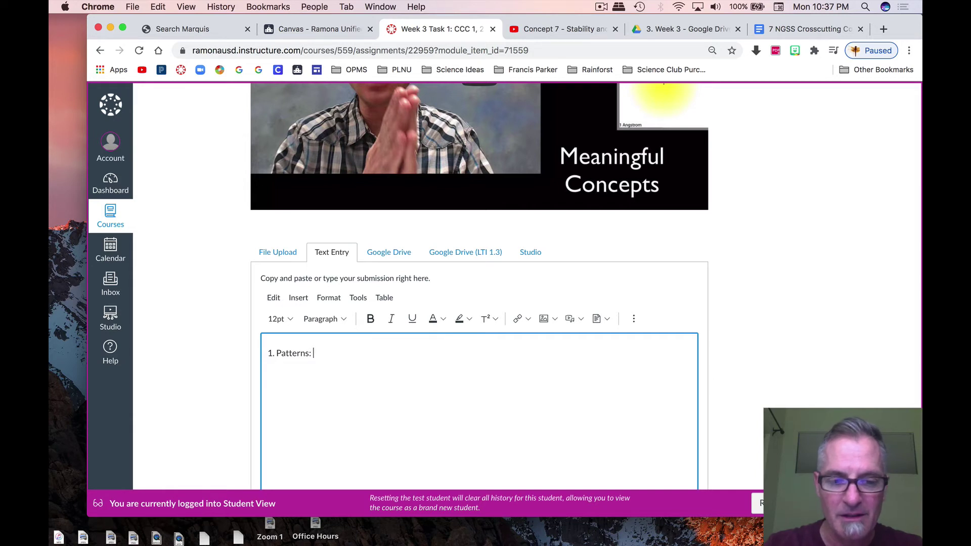
{"action": "type", "text": "the"}
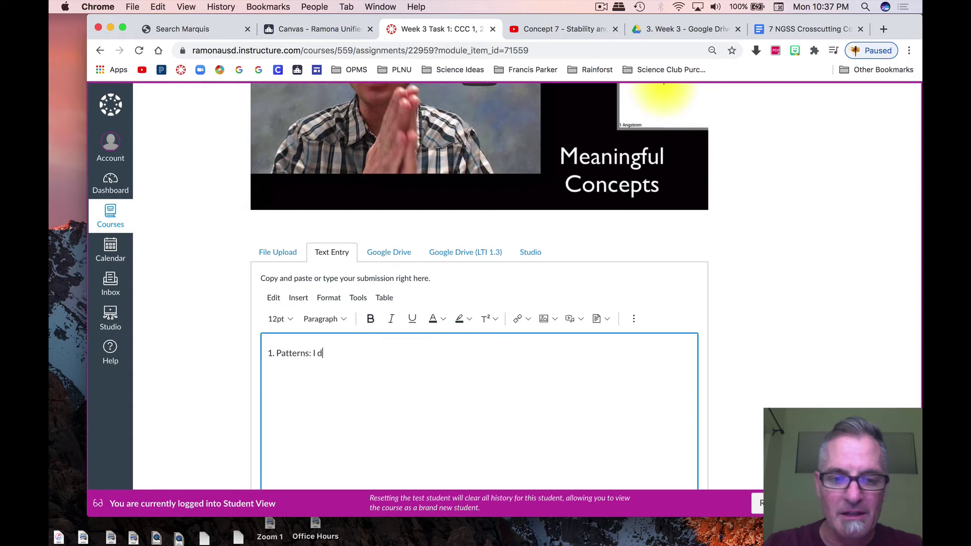
{"action": "type", "text": "covered that pa"}
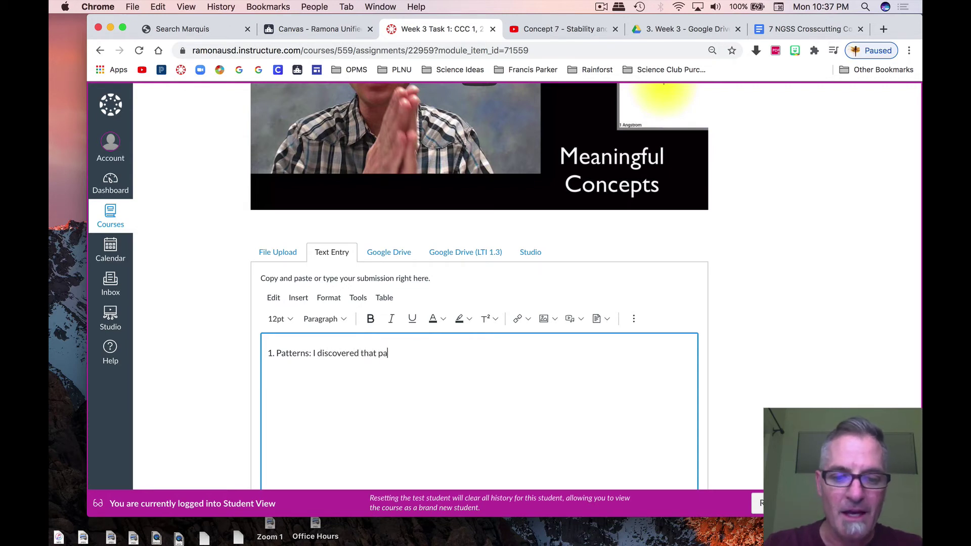
{"action": "type", "text": "tterns are "}
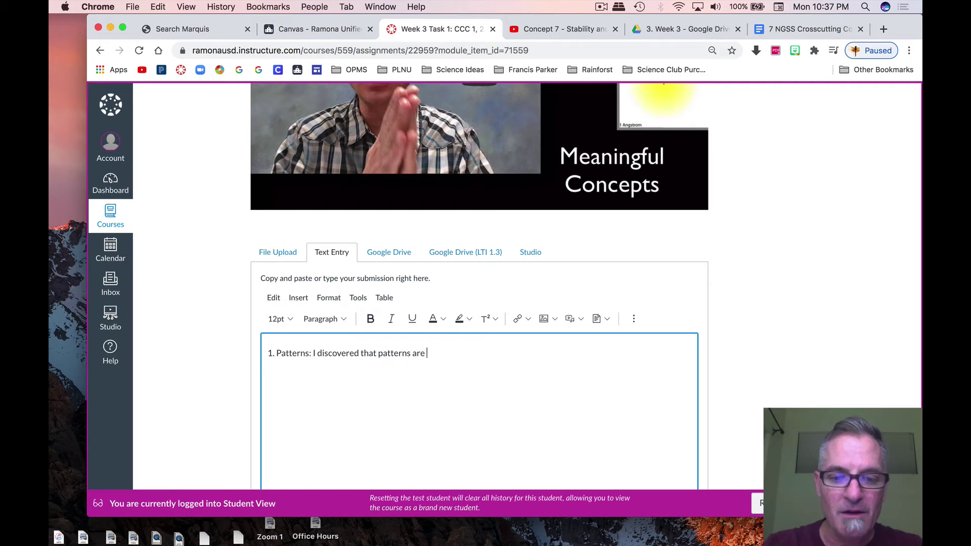
{"action": "type", "text": "found e"}
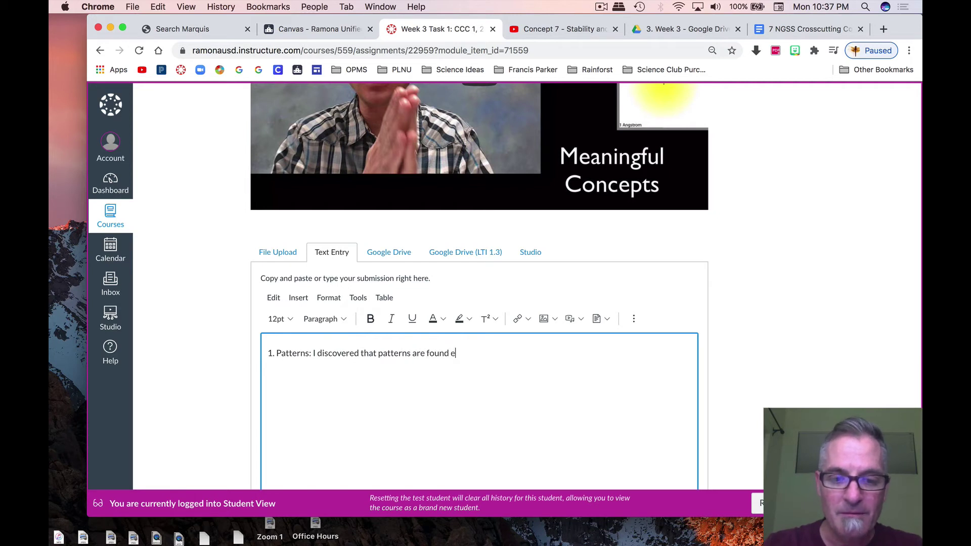
{"action": "type", "text": "verywa"}
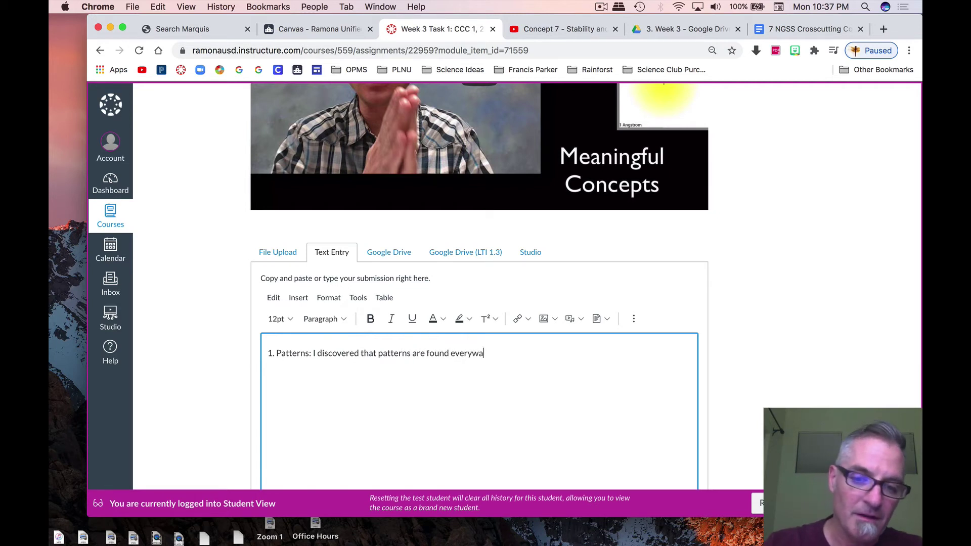
{"action": "key", "text": "BackSpace"}
{"action": "type", "text": "here in n"}
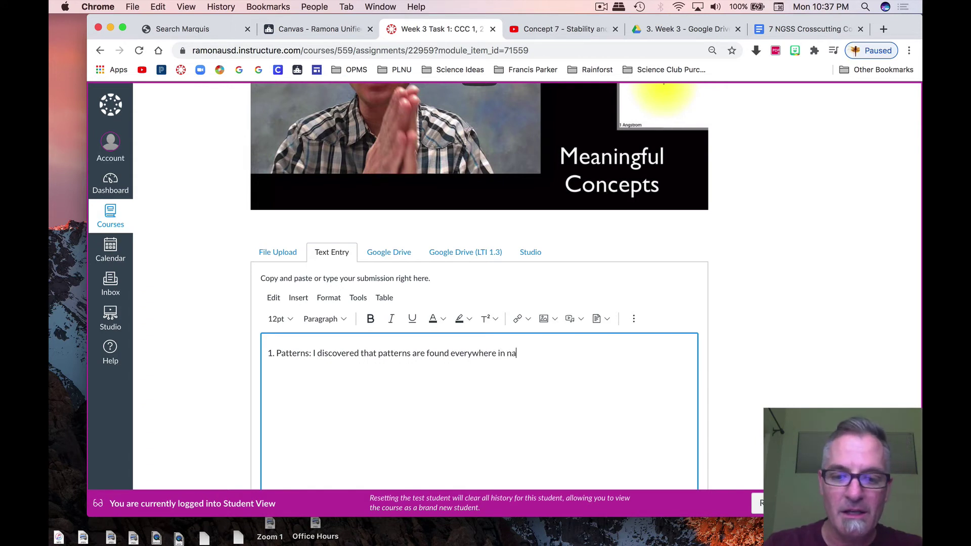
{"action": "type", "text": "ature."}
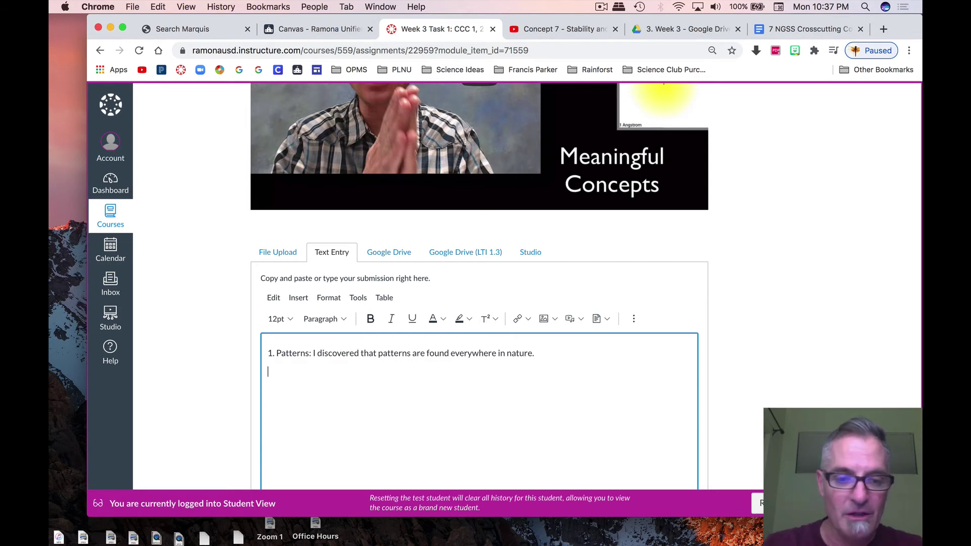
Add the items '2. Cause and Effect:' and '3. Scale, Proportion, Quantity:' below the Patterns note
{"action": "key", "text": "Return"}
{"action": "key", "text": "Return"}
{"action": "type", "text": "2"}
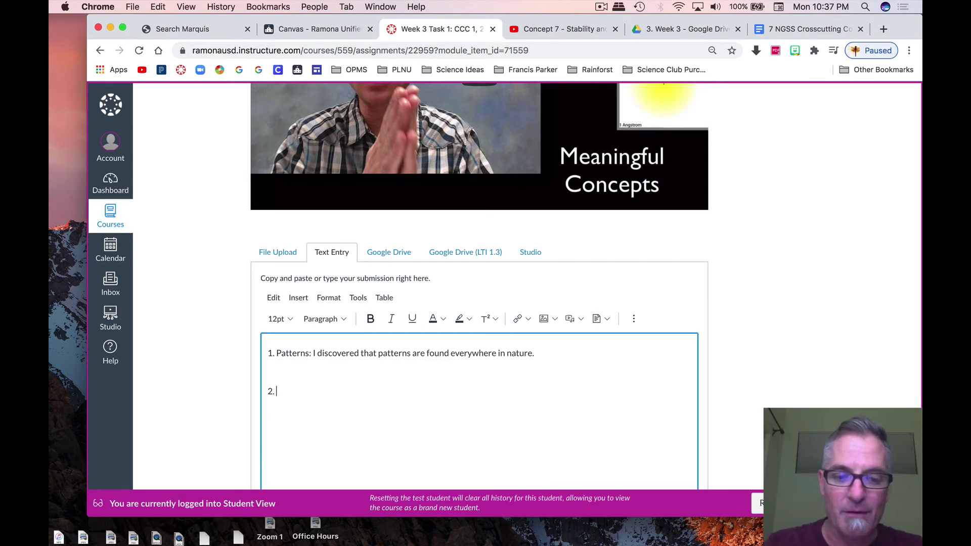
{"action": "type", "text": ". E"}
{"action": "key", "text": "BackSpace"}
{"action": "type", "text": "Cas"}
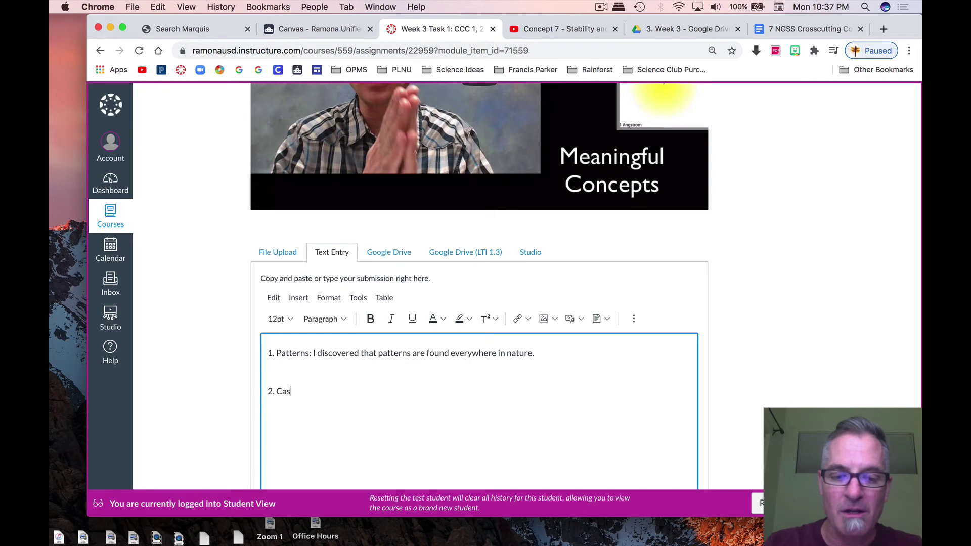
{"action": "key", "text": "BackSpace"}
{"action": "type", "text": "use and Effect:"}
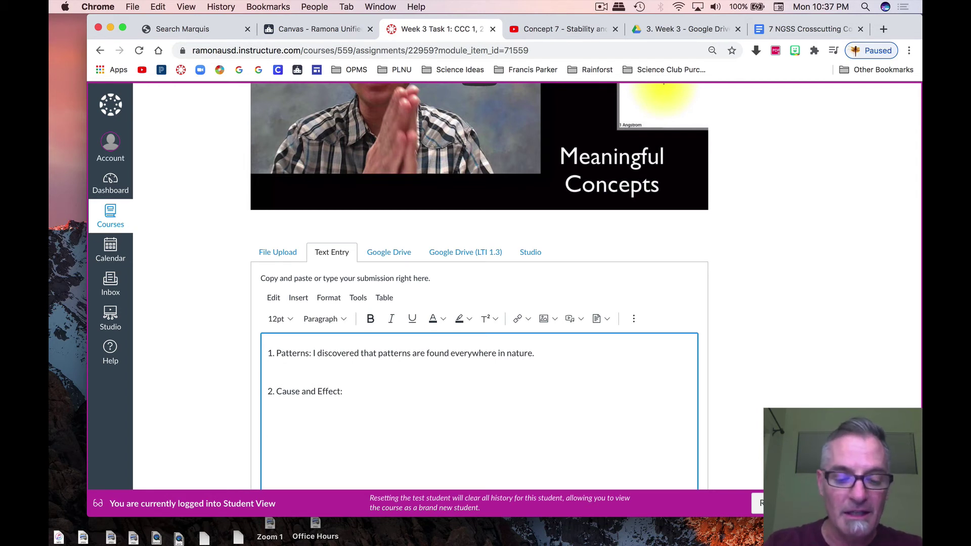
{"action": "type", "text": "ap"}
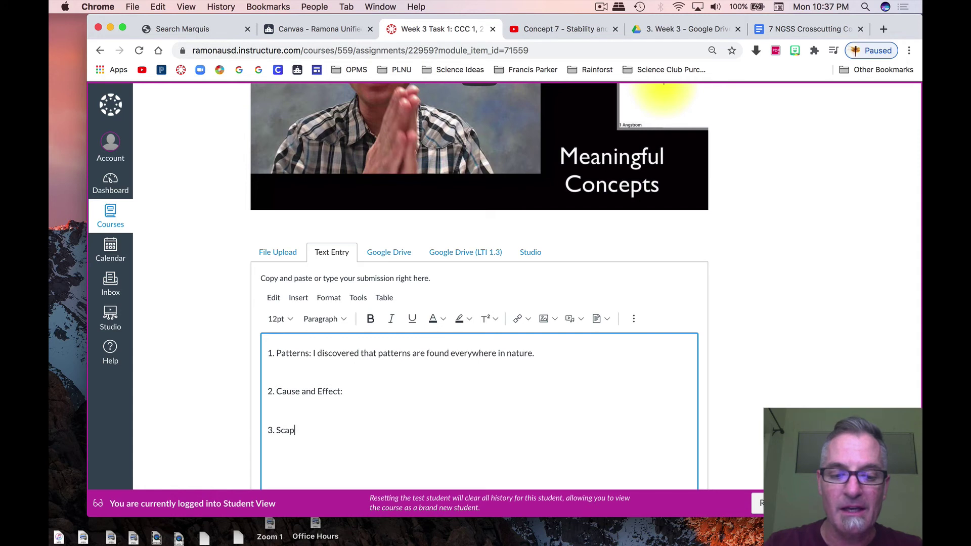
{"action": "key", "text": "BackSpace"}
{"action": "type", "text": "le, Pr"}
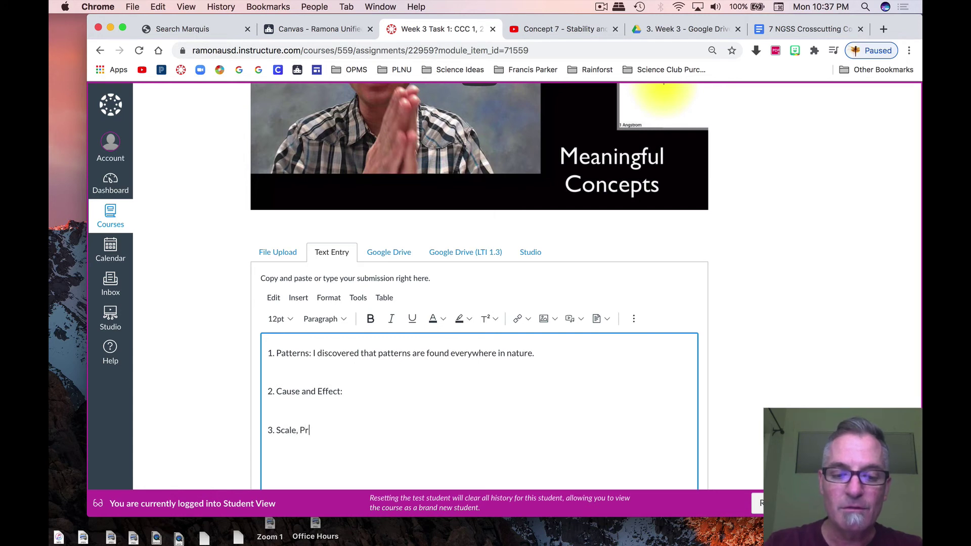
{"action": "type", "text": "oportion,"}
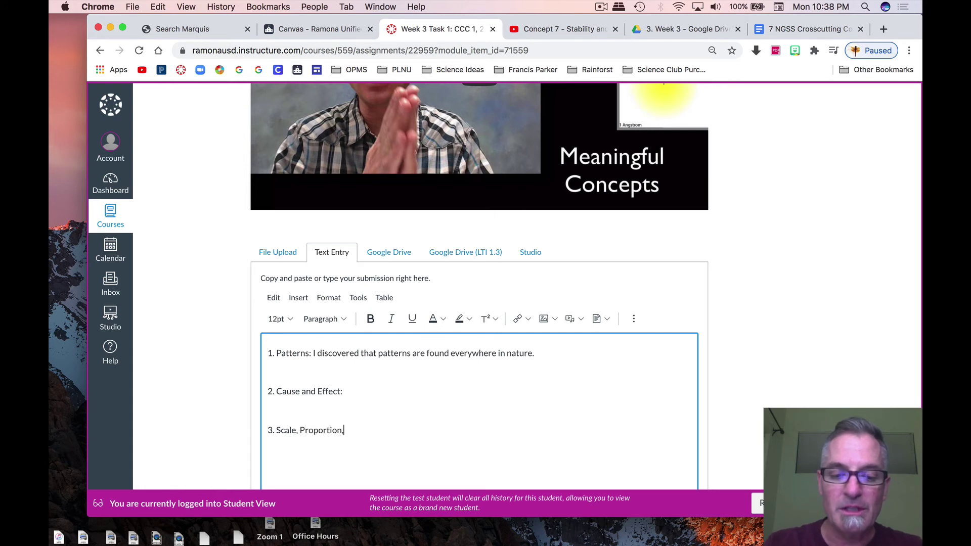
{"action": "type", "text": " Quanti"}
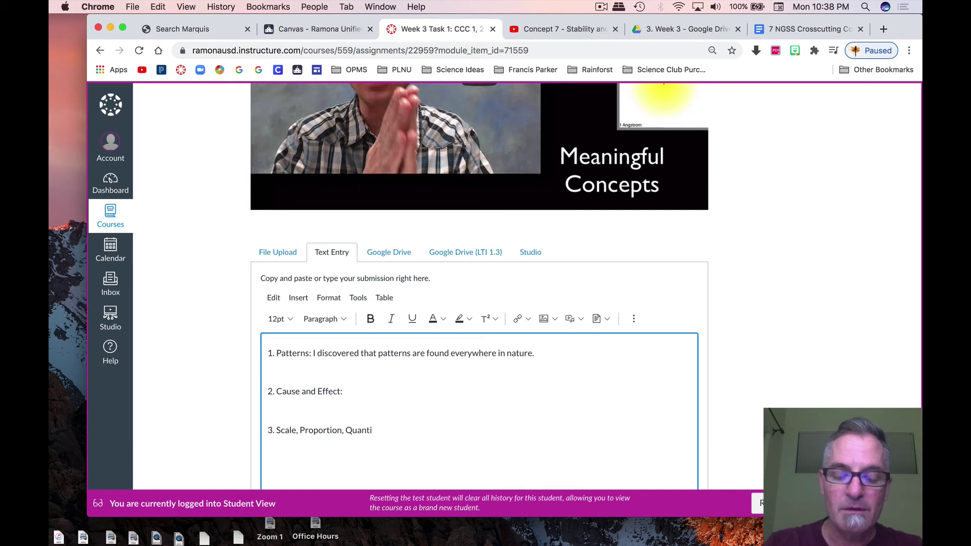
{"action": "type", "text": "ty:"}
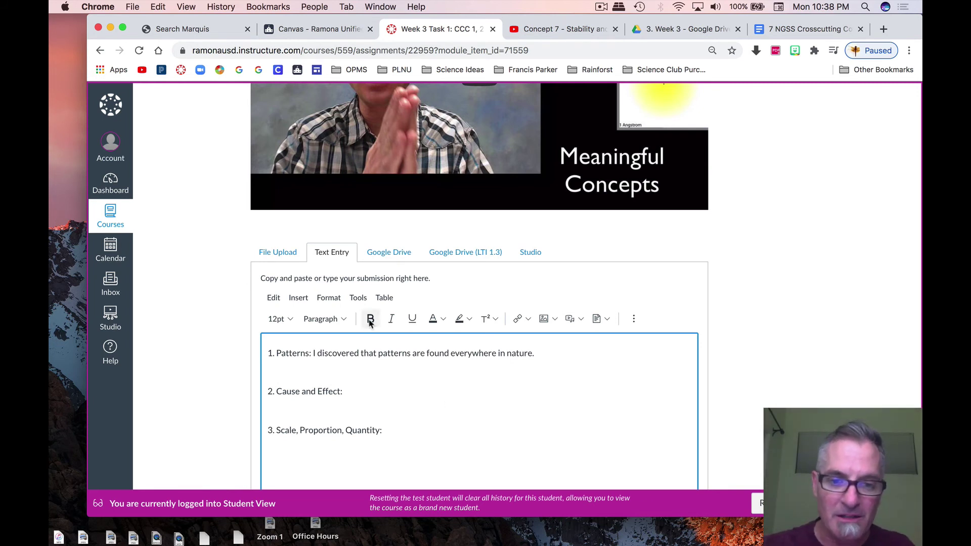
Submit the text entry, confirmed as Submitted! Sep 14 at 10:38pm
{"action": "scroll", "coordinate": [708, 414], "scroll_direction": "down", "scroll_amount": 5}
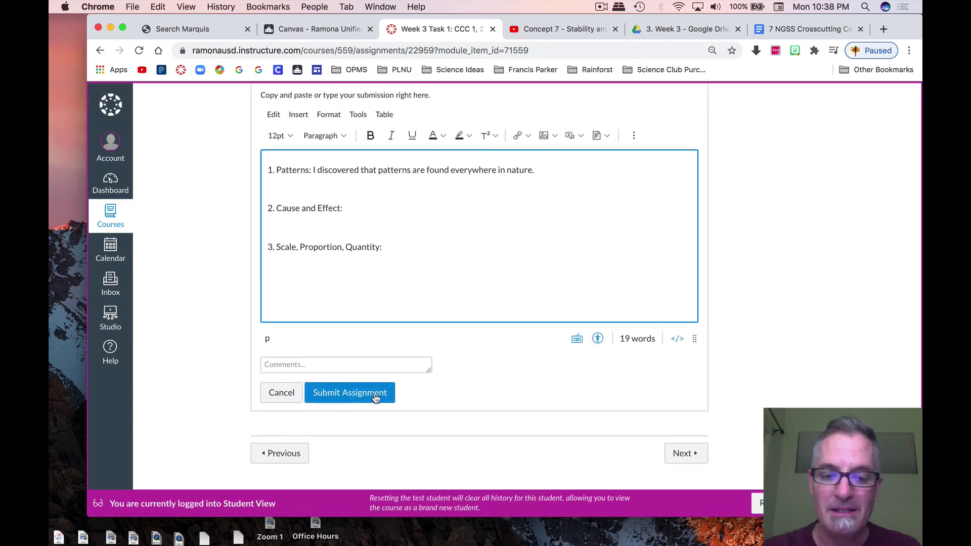
{"action": "left_click", "coordinate": [375, 398]}
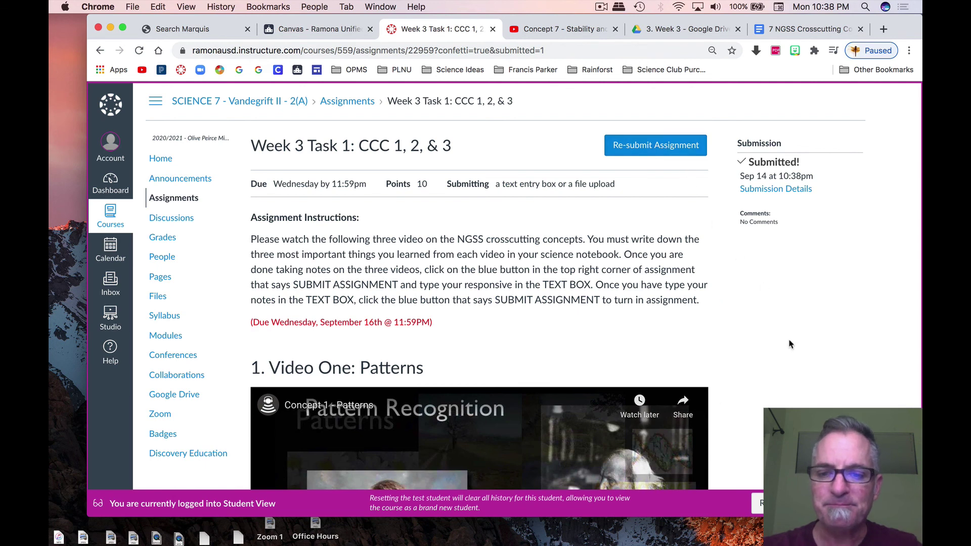
{"action": "scroll", "coordinate": [789, 344], "scroll_direction": "down", "scroll_amount": 7}
{"action": "scroll", "coordinate": [788, 344], "scroll_direction": "up", "scroll_amount": 7}
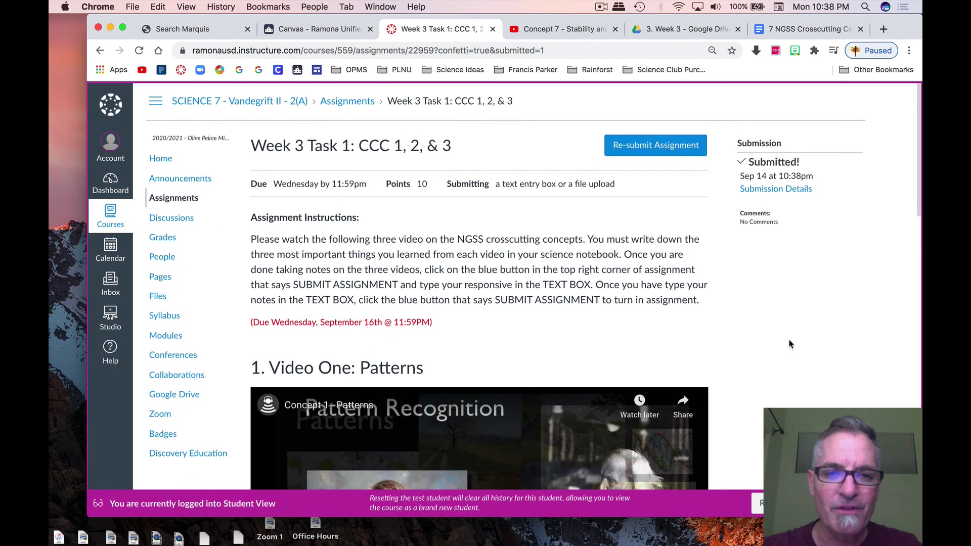